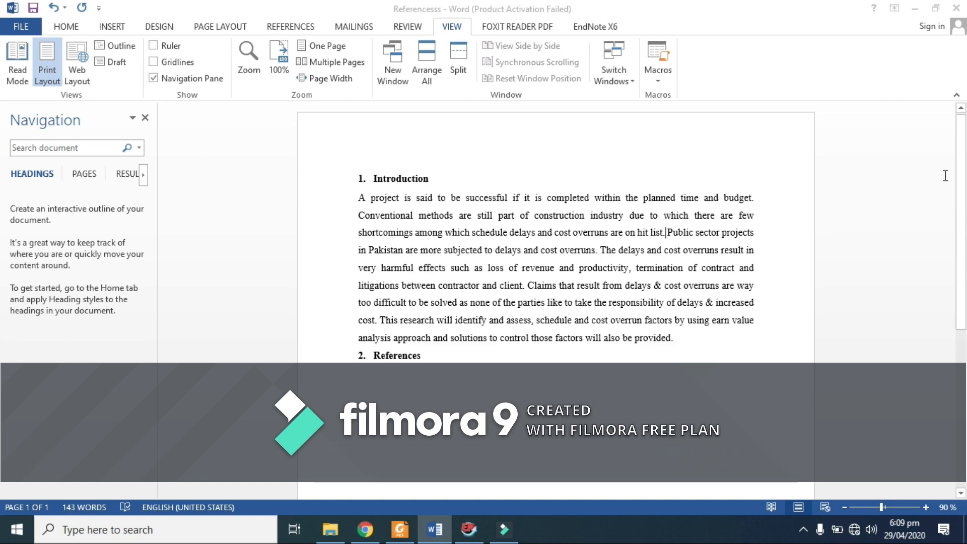
- Check among Word's COM add-ins that the Cite While You Write add-in is enabled
drag(966, 158, 957, 94)
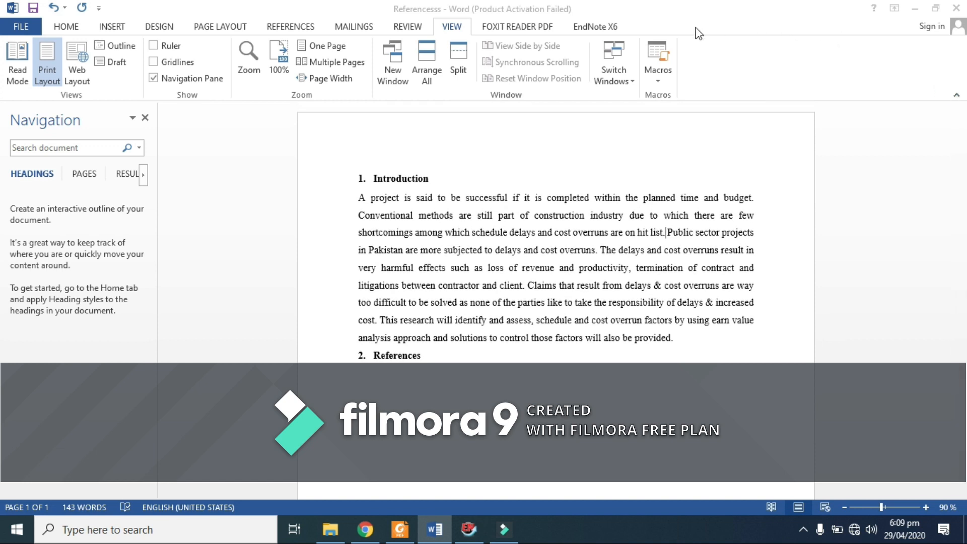
click(603, 27)
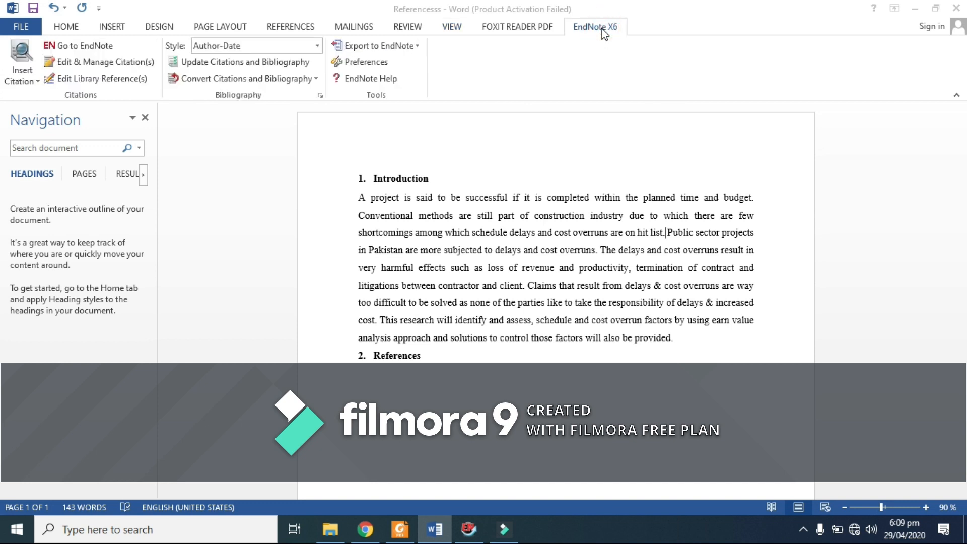
click(451, 27)
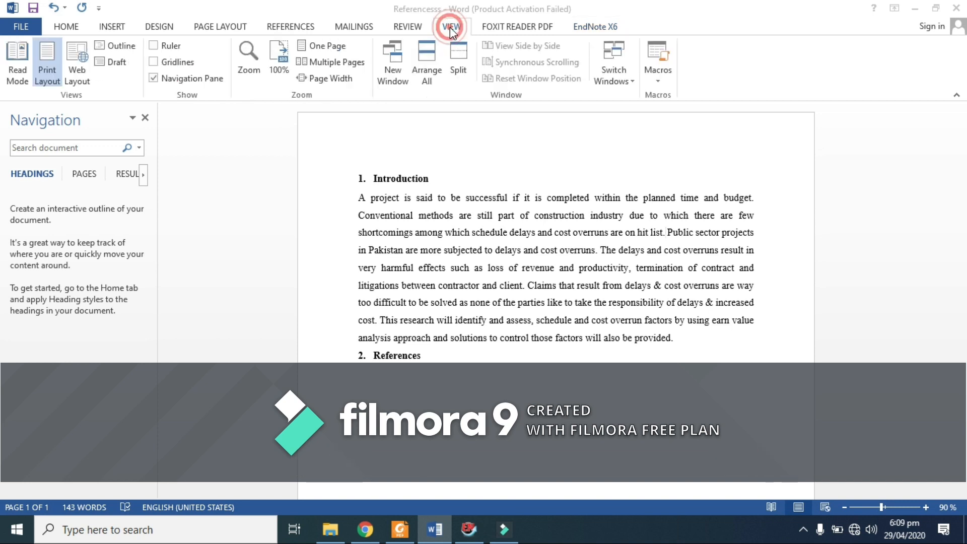
right_click(449, 87)
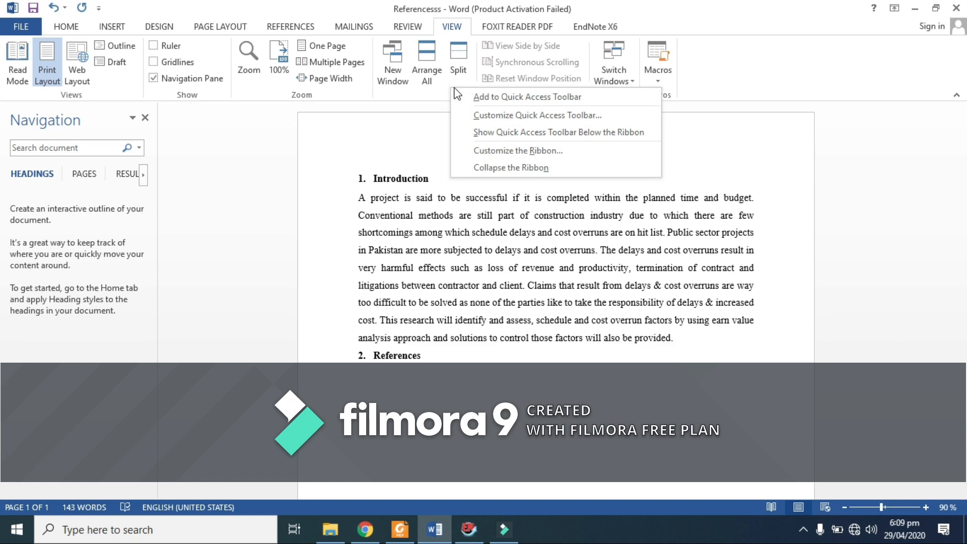
click(488, 120)
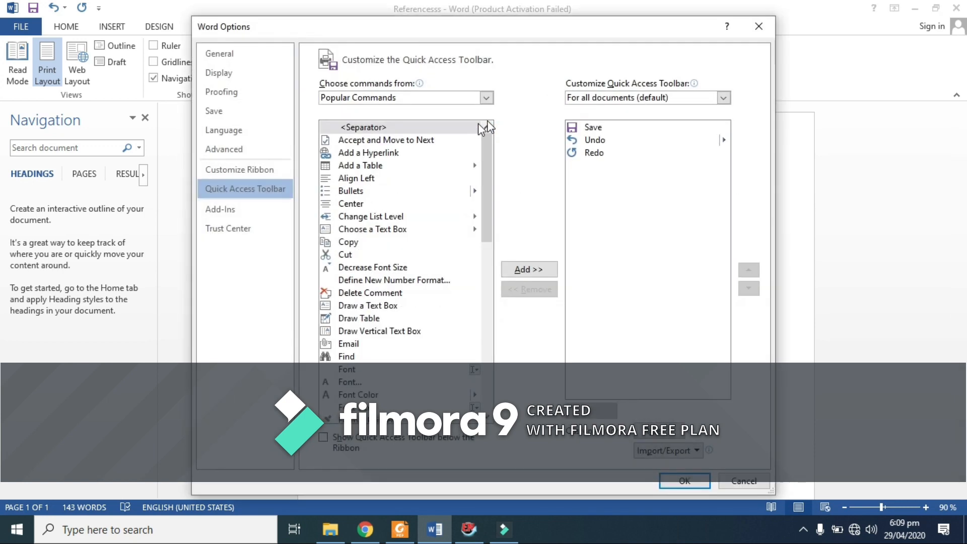
click(231, 212)
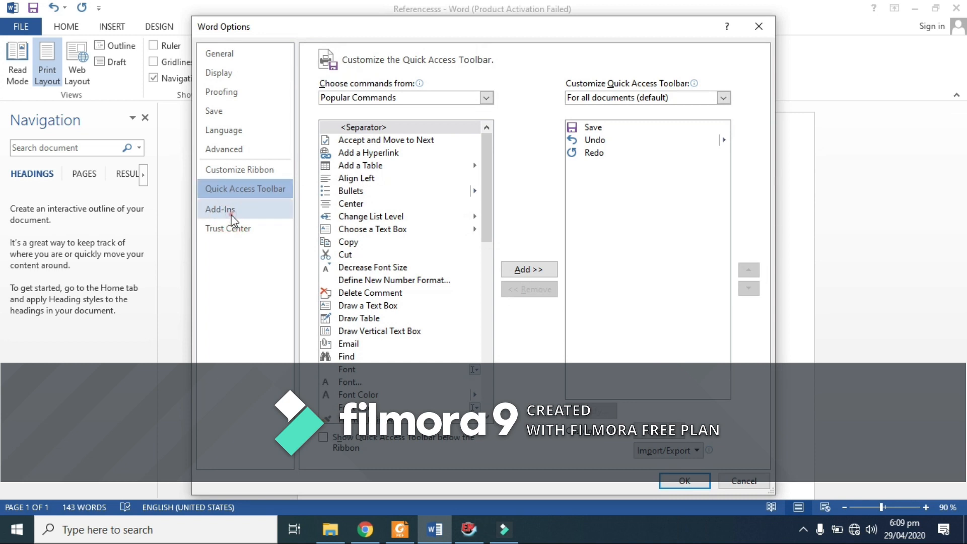
click(233, 215)
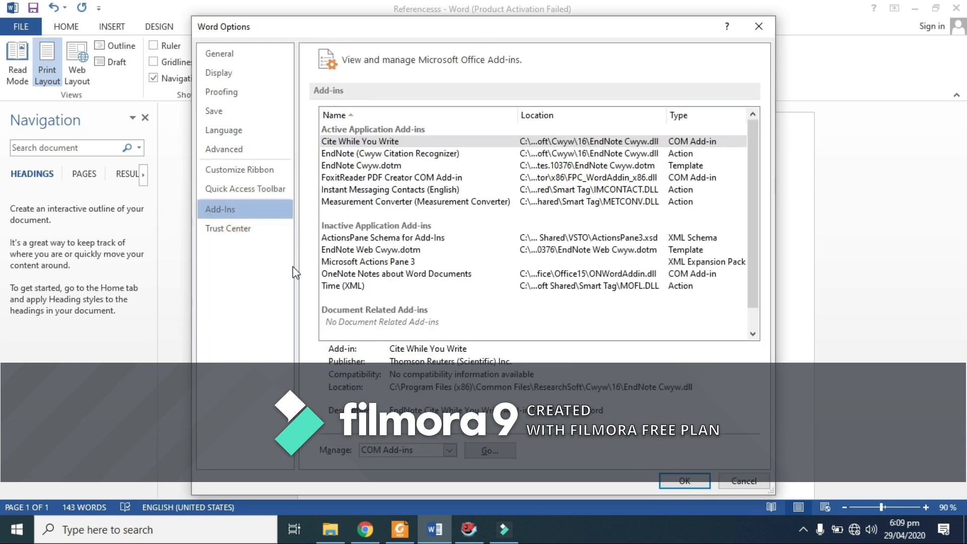
click(489, 450)
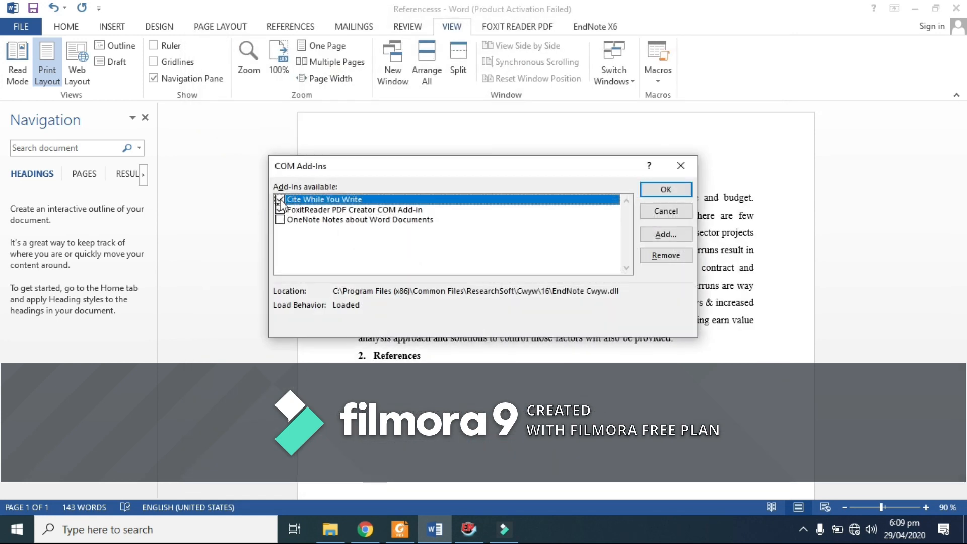
click(667, 190)
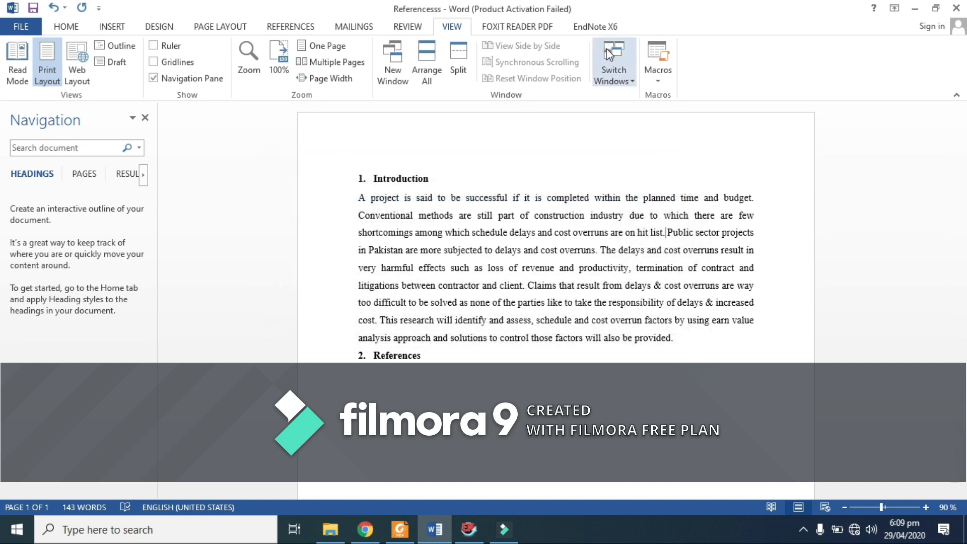
- Place the text cursor after the sentence ending "subjected to delays and cost overruns." and switch to EndNote X6
click(600, 251)
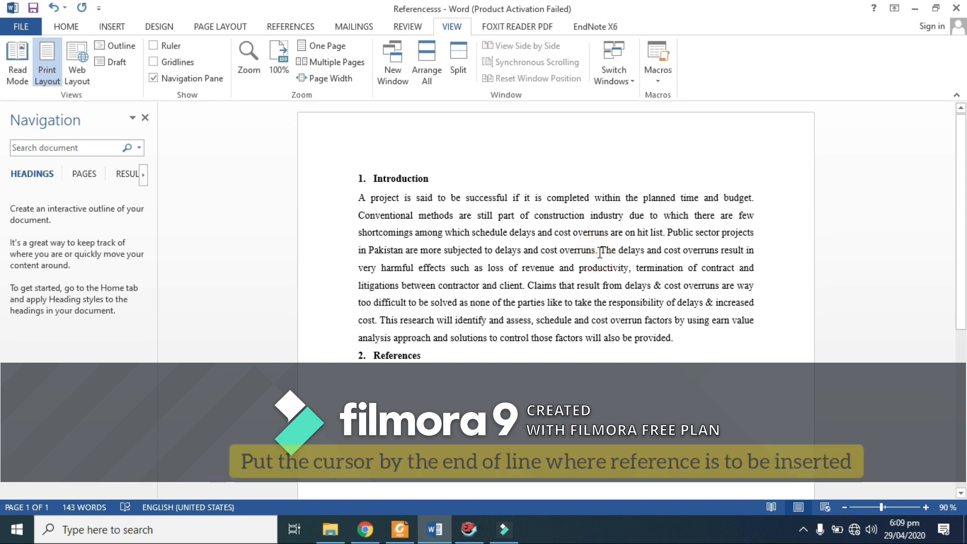
click(600, 252)
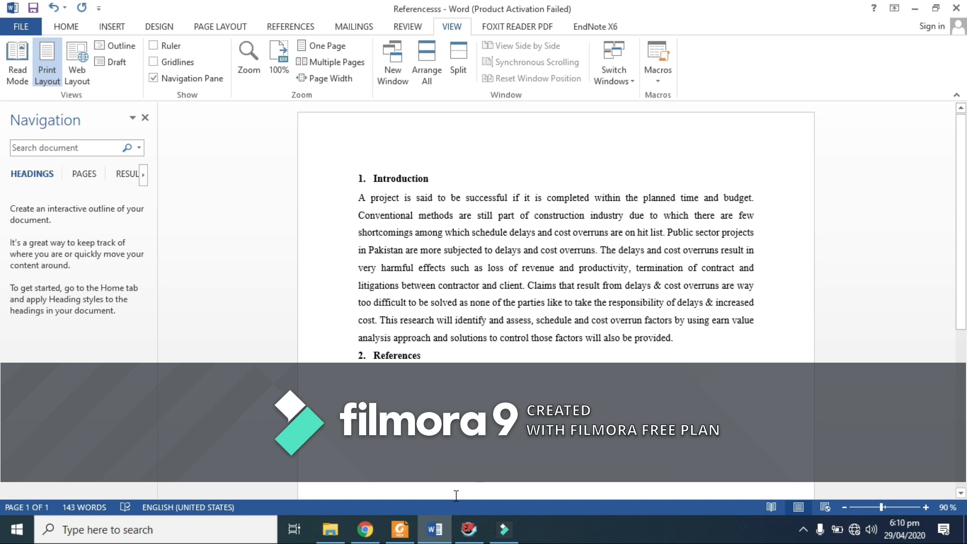
click(465, 535)
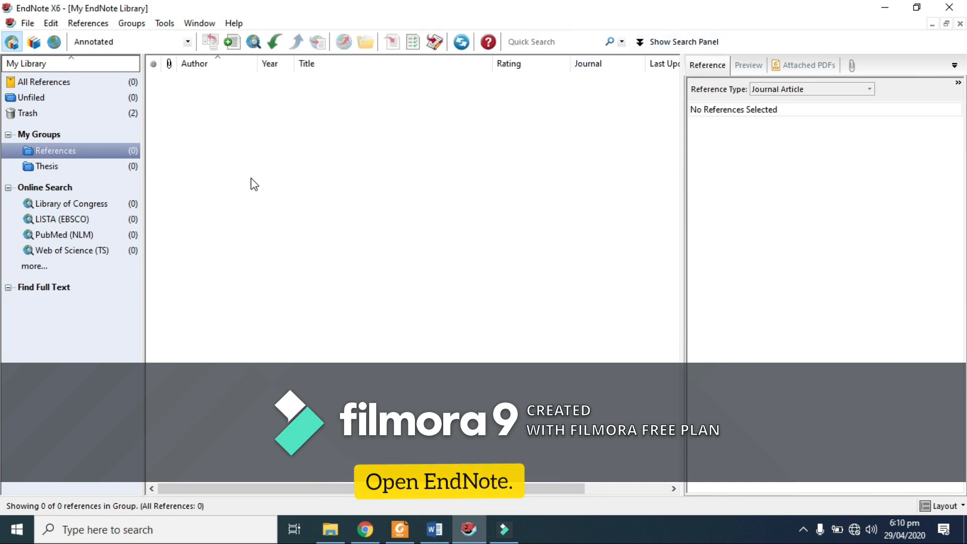
key(Delete)
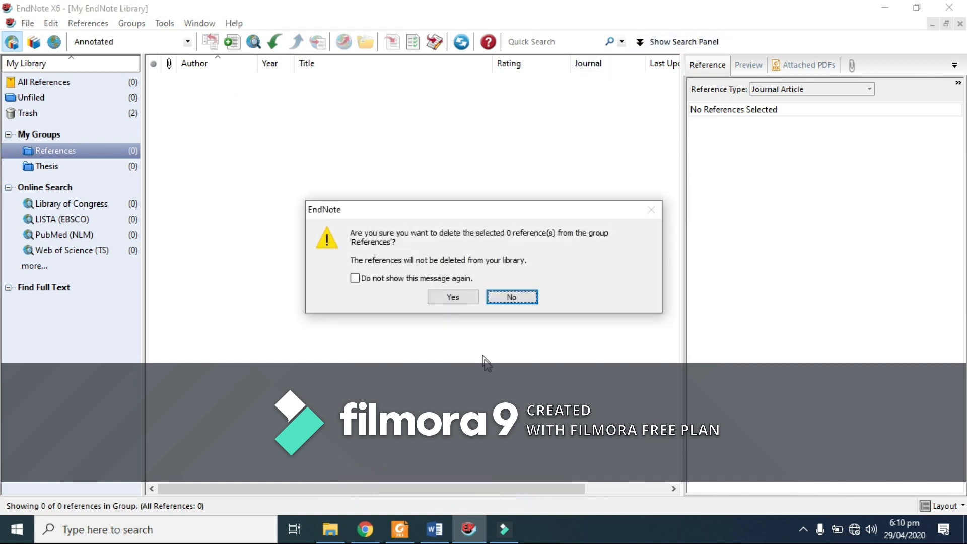
click(496, 296)
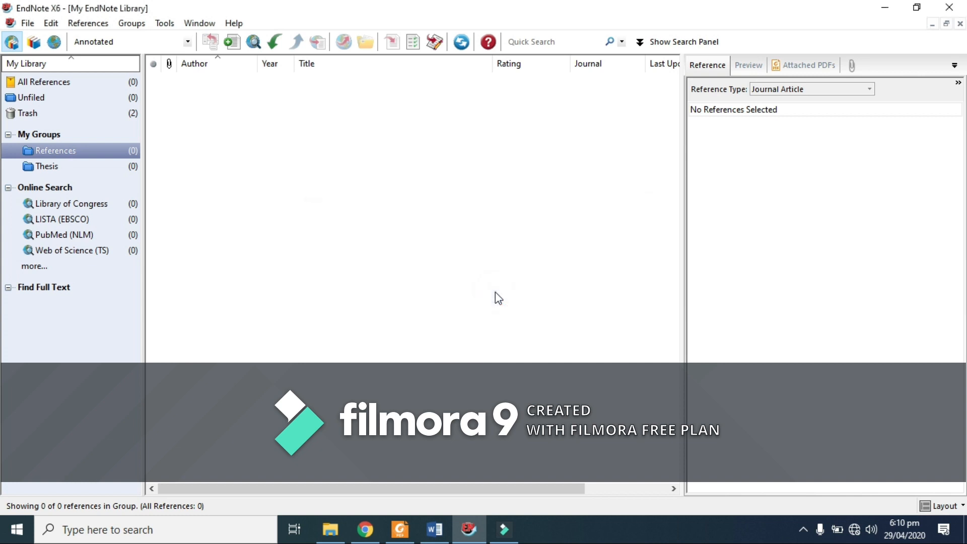
- Create a new group named "Try References" under My Groups in the EndNote library
click(34, 133)
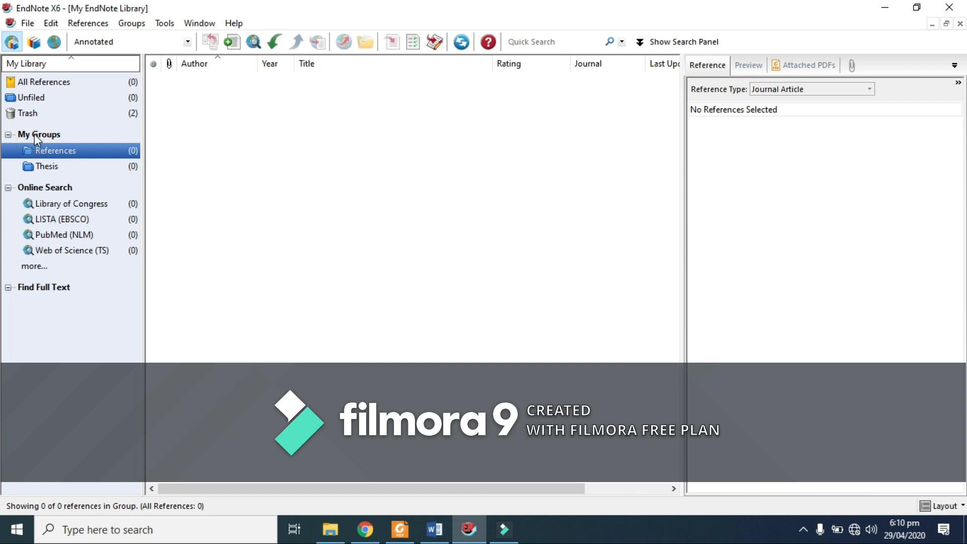
right_click(34, 134)
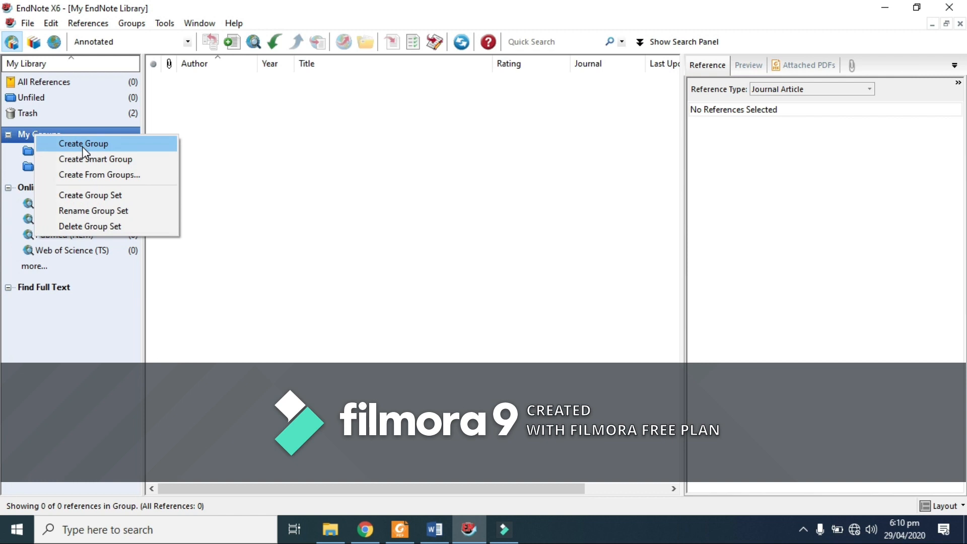
click(83, 144)
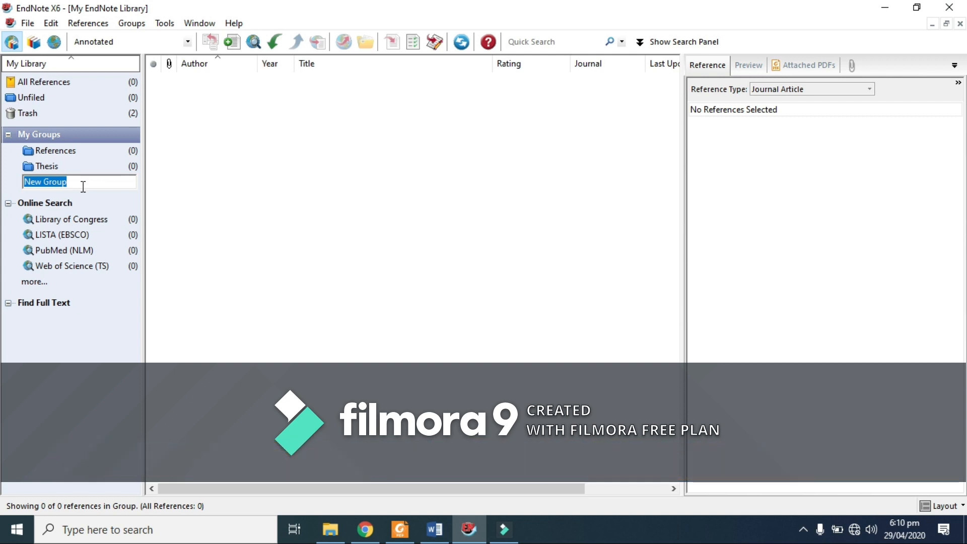
text(Try Referenc)
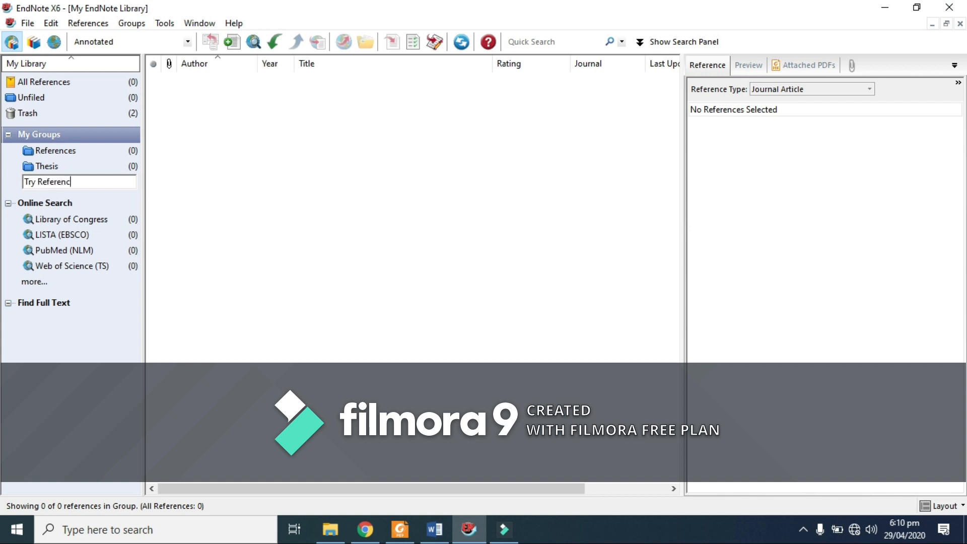
text(es)
click(209, 199)
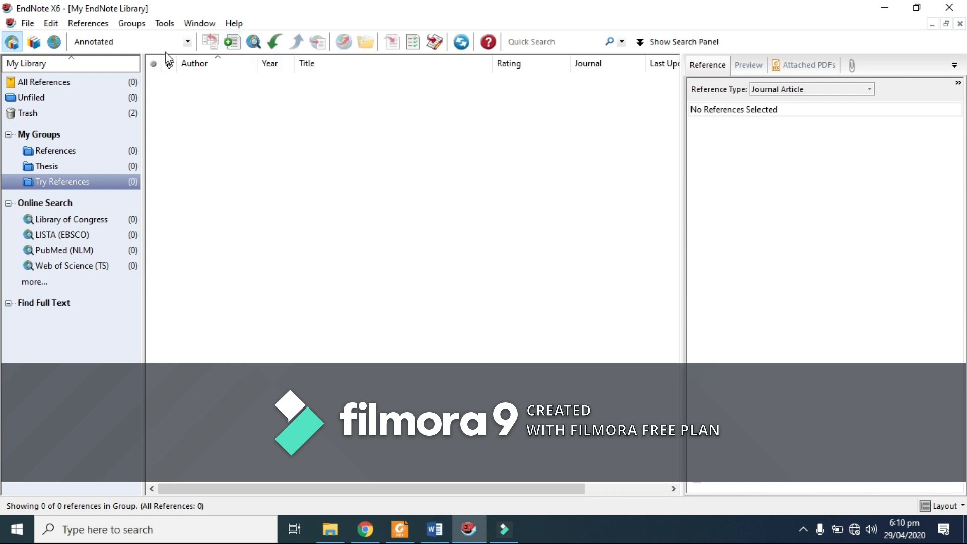
click(235, 45)
click(232, 41)
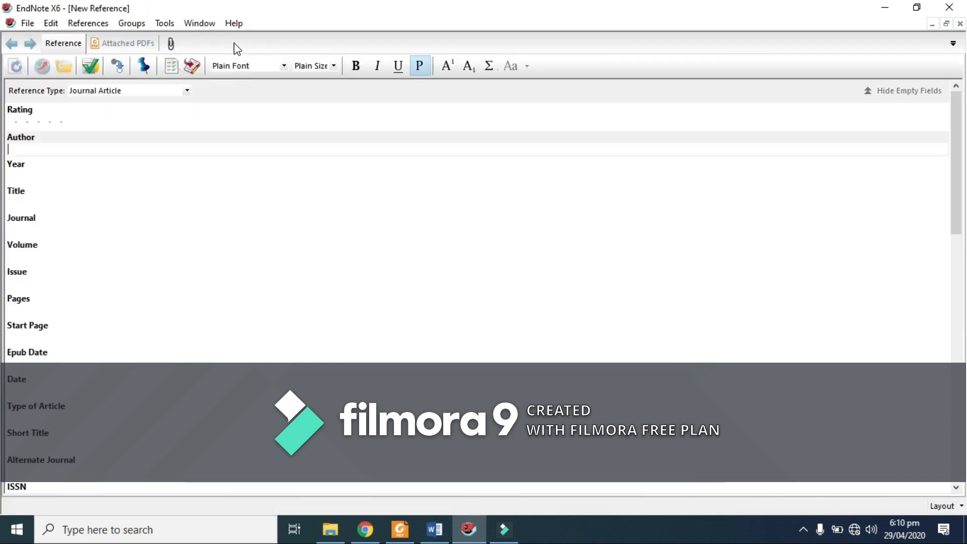
click(40, 151)
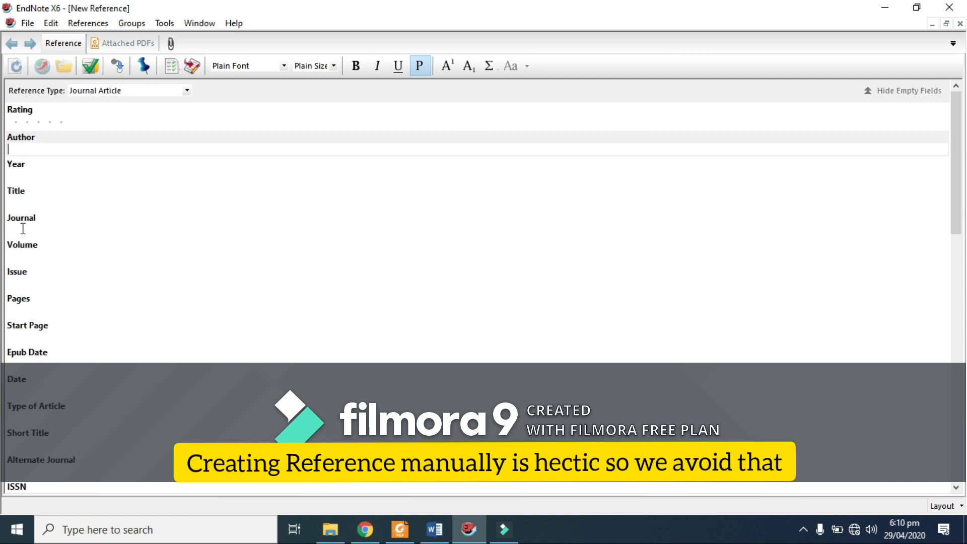
click(960, 23)
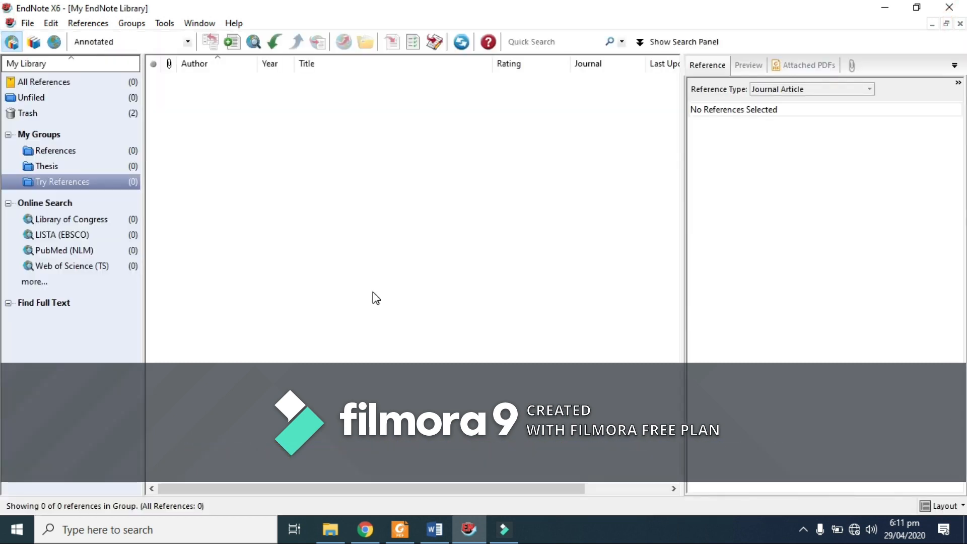
- Switch to Foxit Reader and copy the article's title, author and publication date block from the first page of the PDF
click(399, 529)
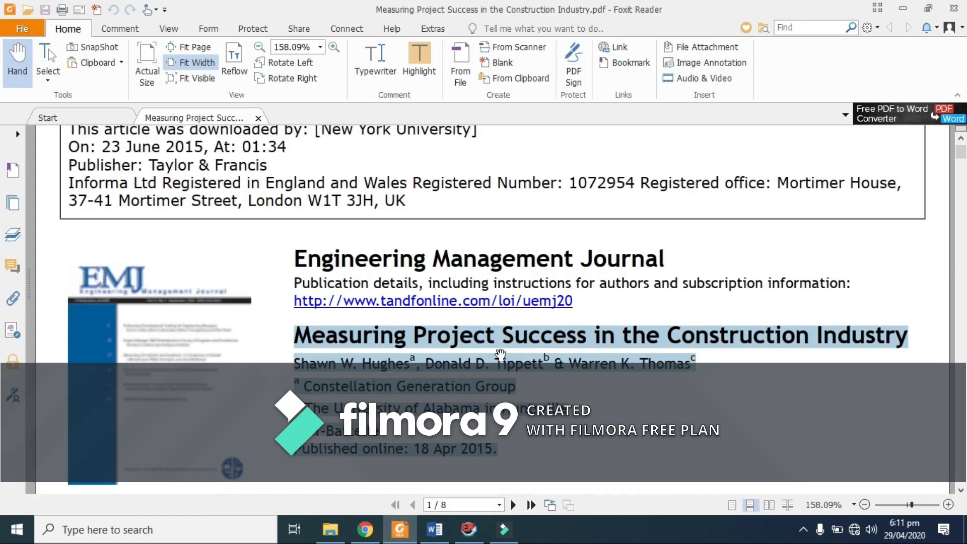
click(570, 395)
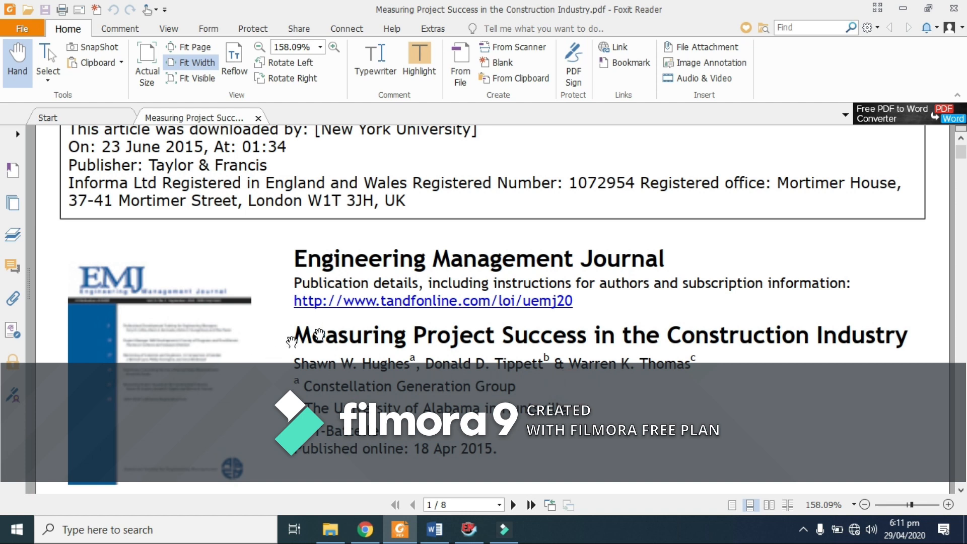
drag(298, 335, 523, 457)
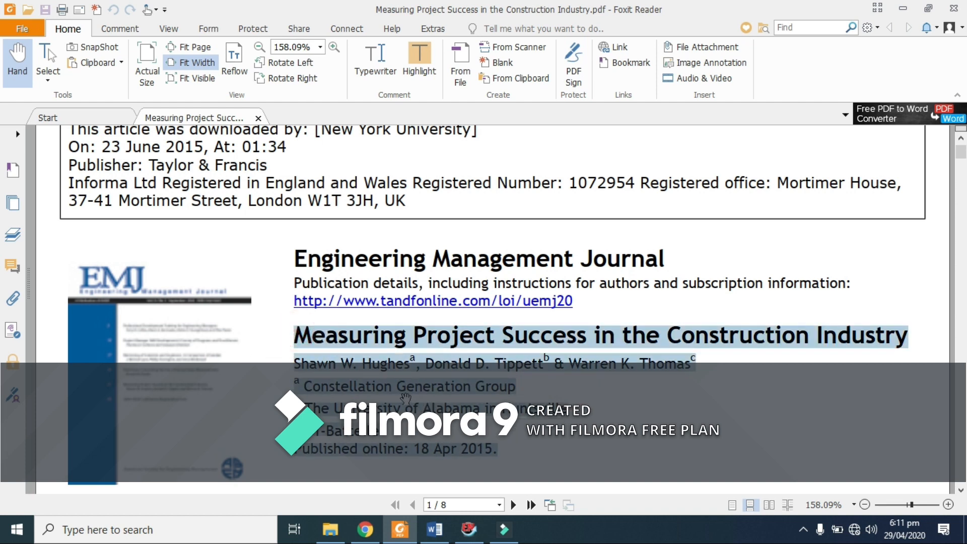
right_click(374, 341)
click(437, 156)
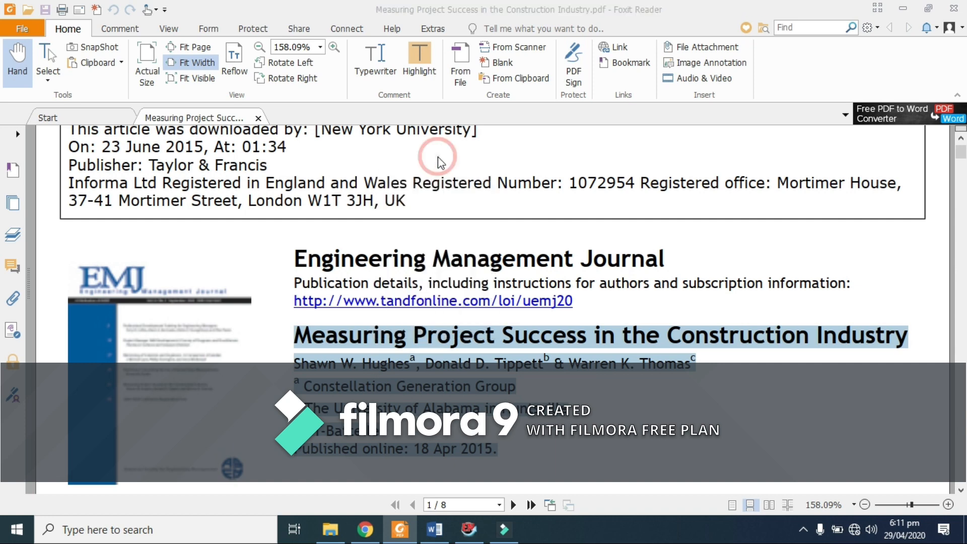
- Switch to Chrome and search Google Scholar for the copied "Measuring Project Success in the Construction Industry" article details
click(364, 536)
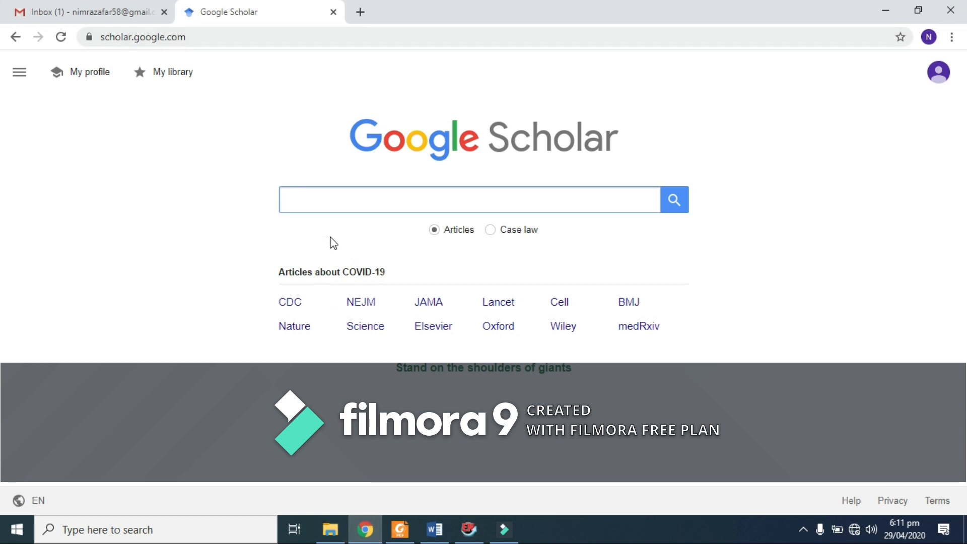
click(331, 198)
right_click(330, 198)
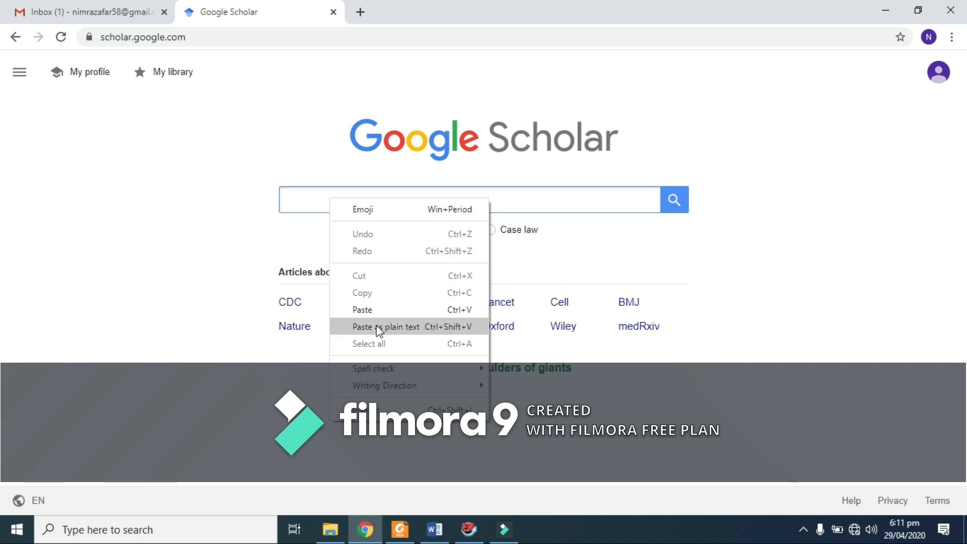
click(373, 310)
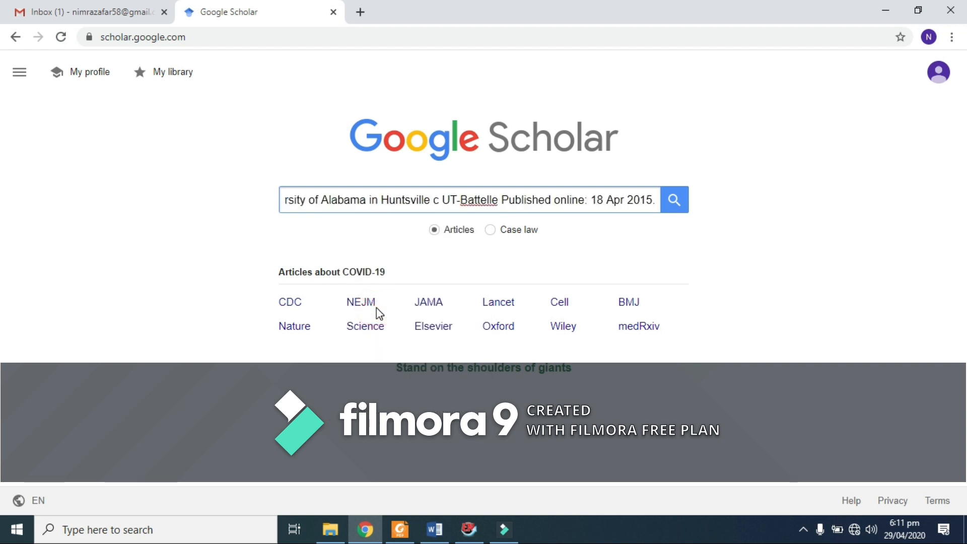
click(676, 202)
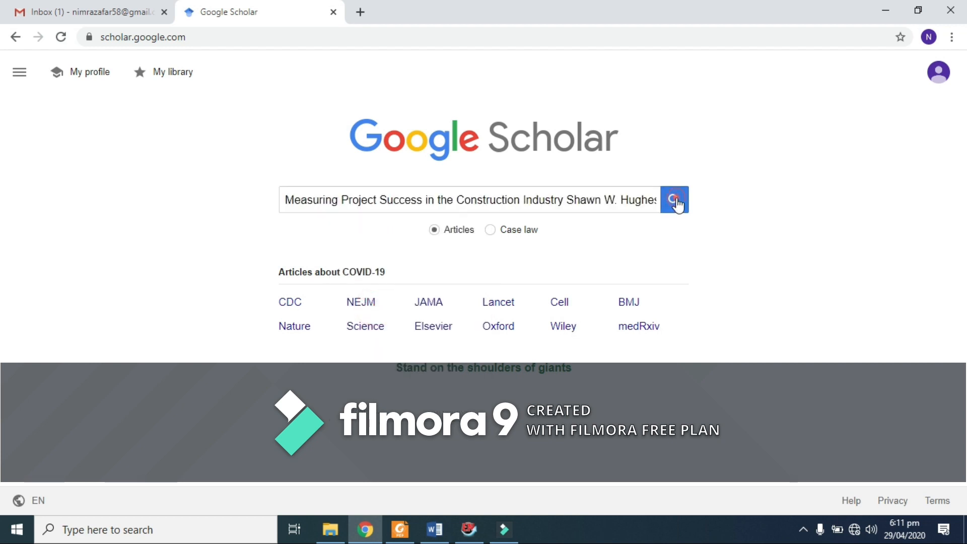
click(676, 198)
click(676, 198)
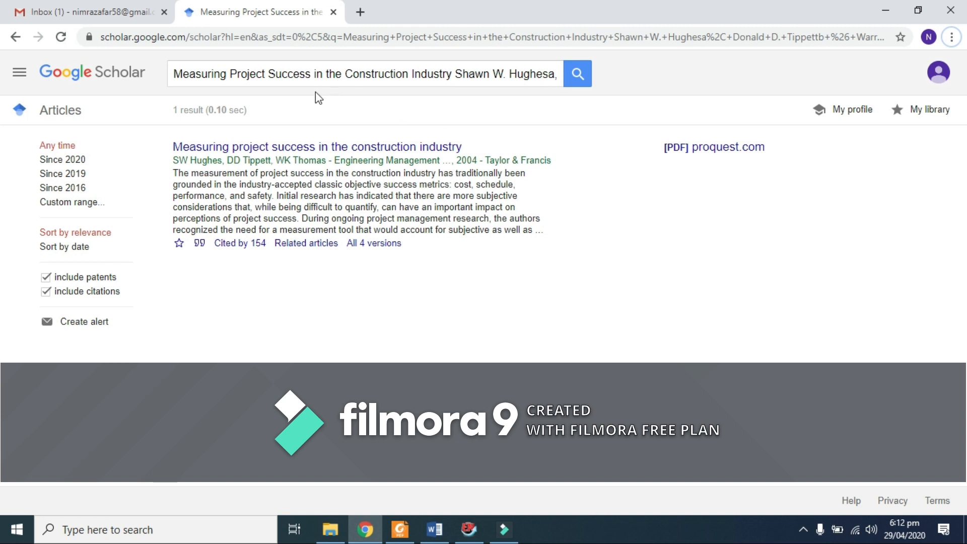
- Reload the search results and download the EndNote citation file for "Measuring project success in the construction industry"
click(61, 37)
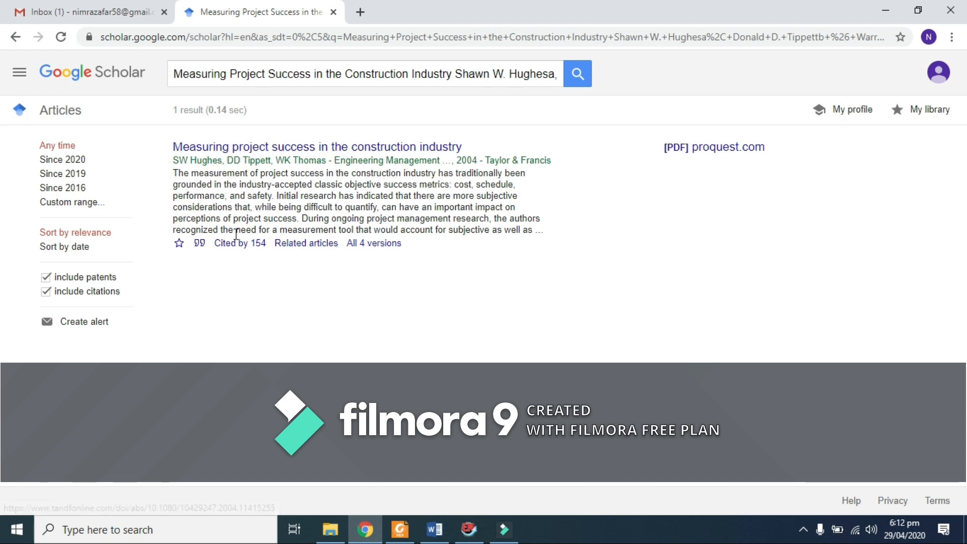
click(202, 246)
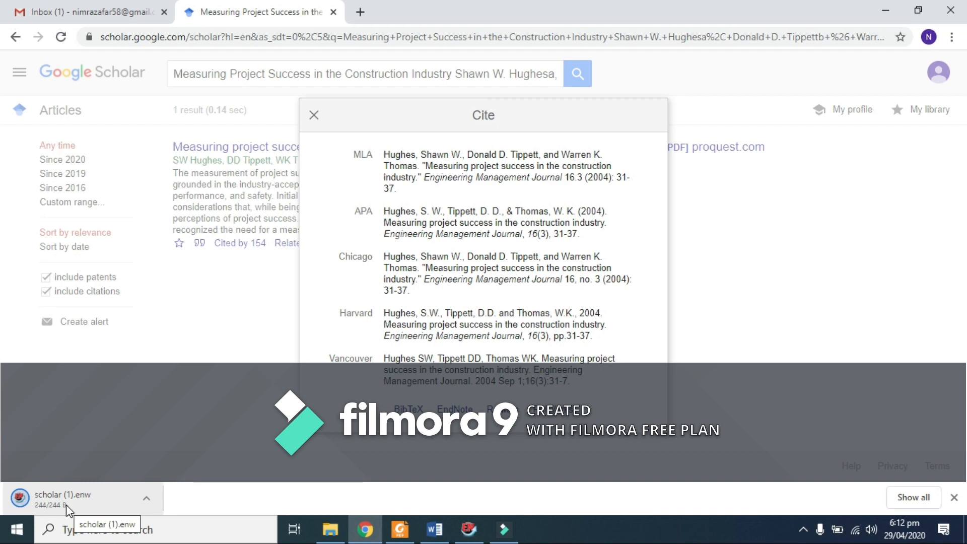
- Switch to EndNote and import "scholar (1).enw" from the Downloads folder using the EndNote Import option
click(468, 529)
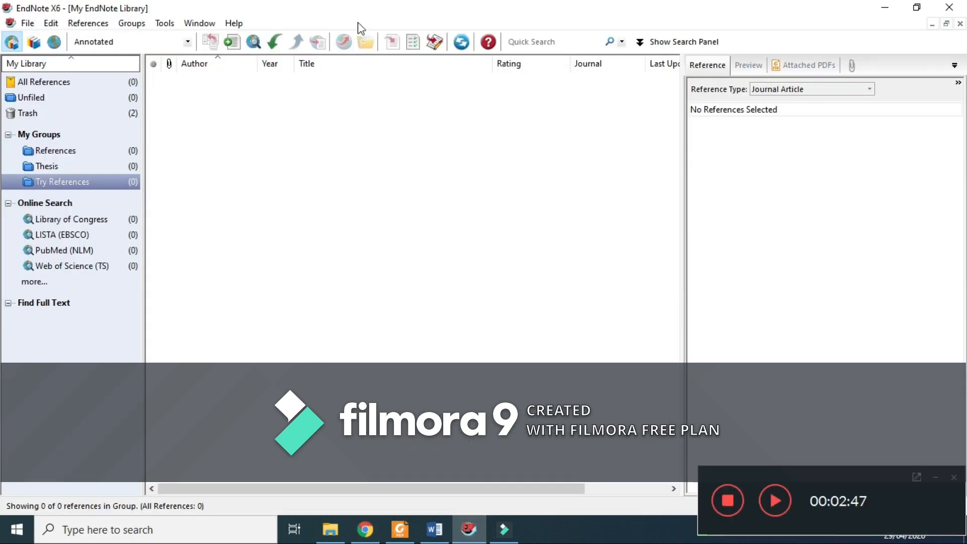
click(274, 40)
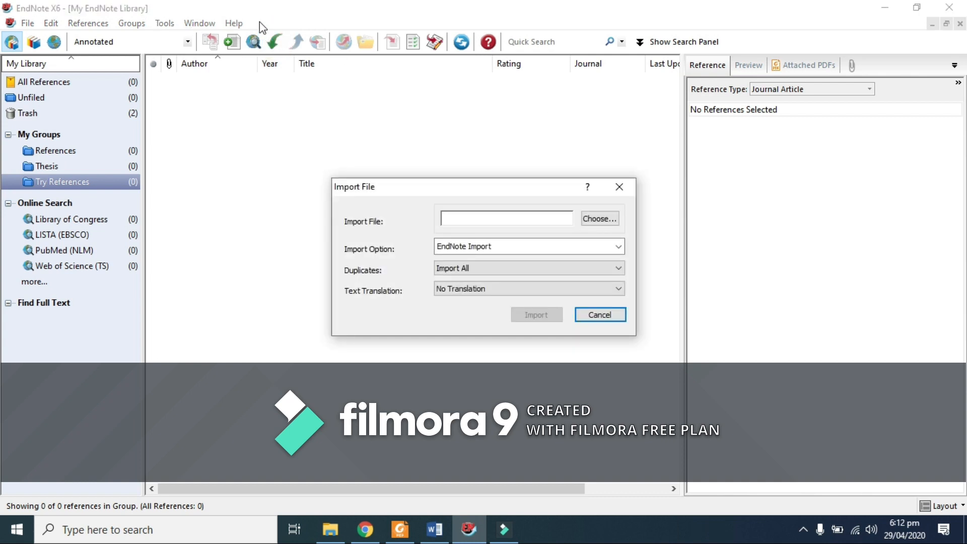
click(612, 246)
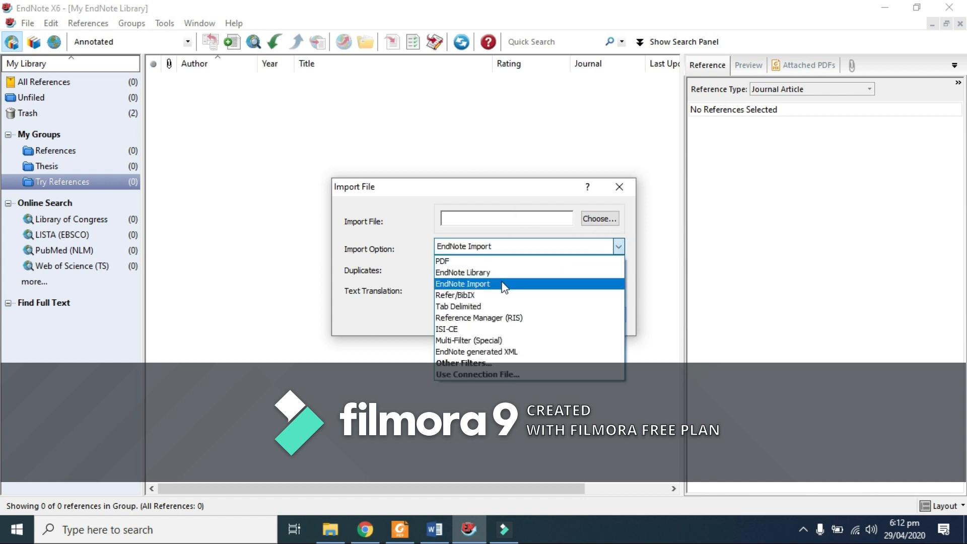
click(503, 285)
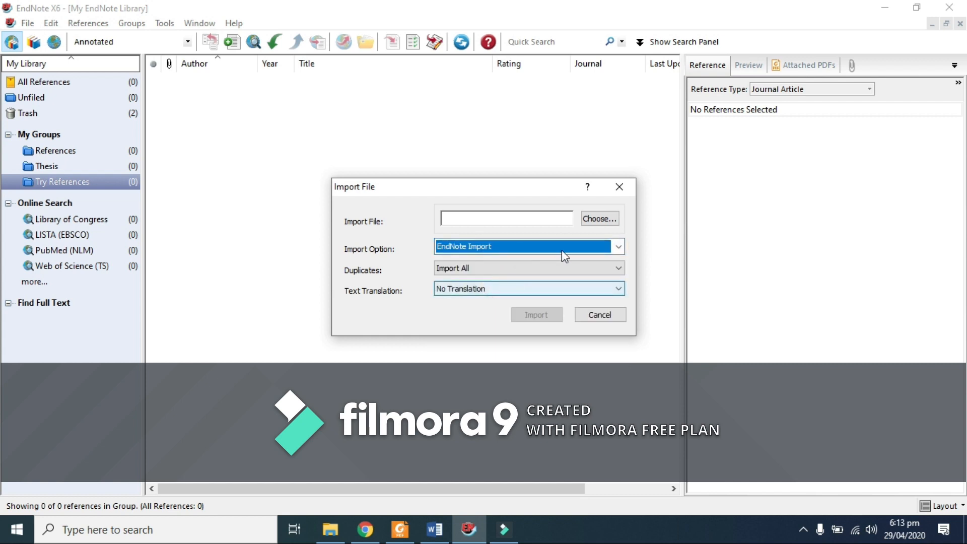
click(603, 221)
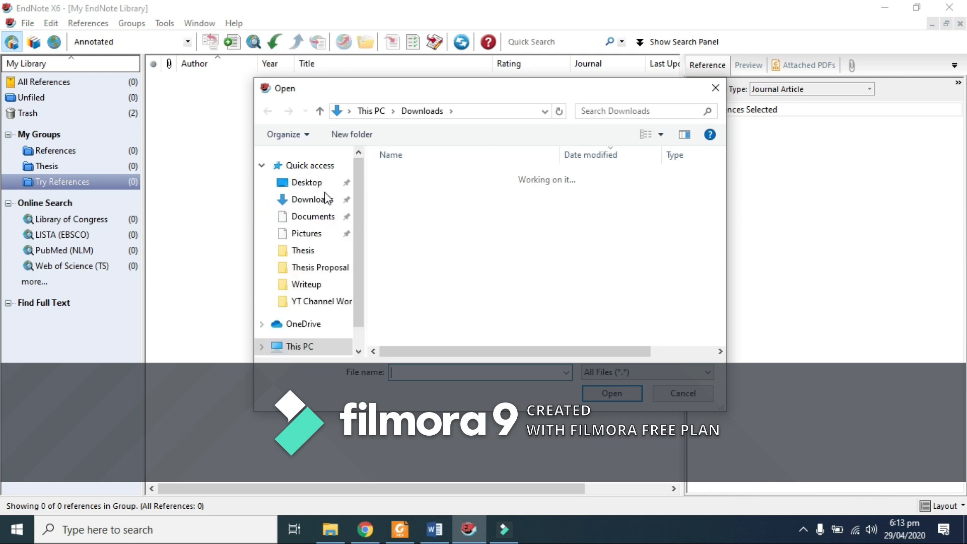
click(318, 202)
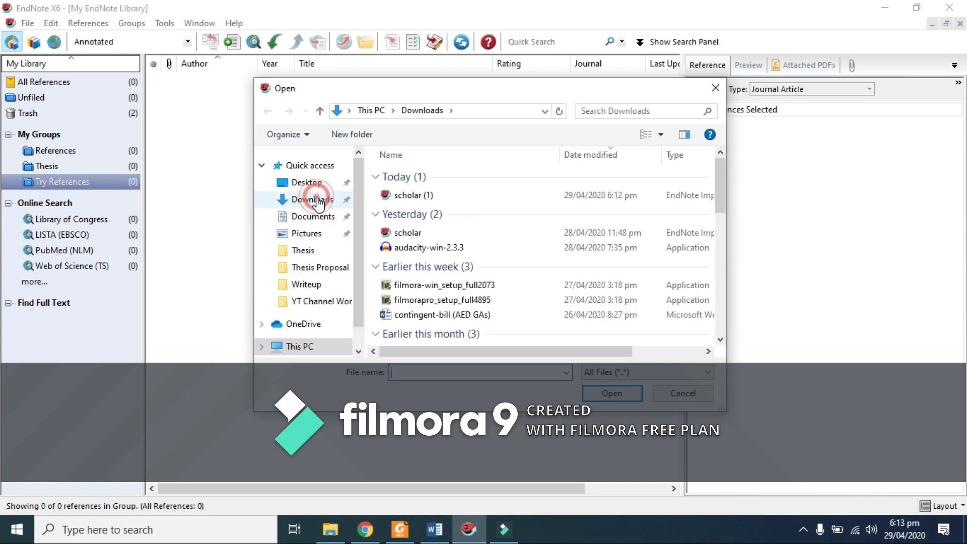
click(425, 196)
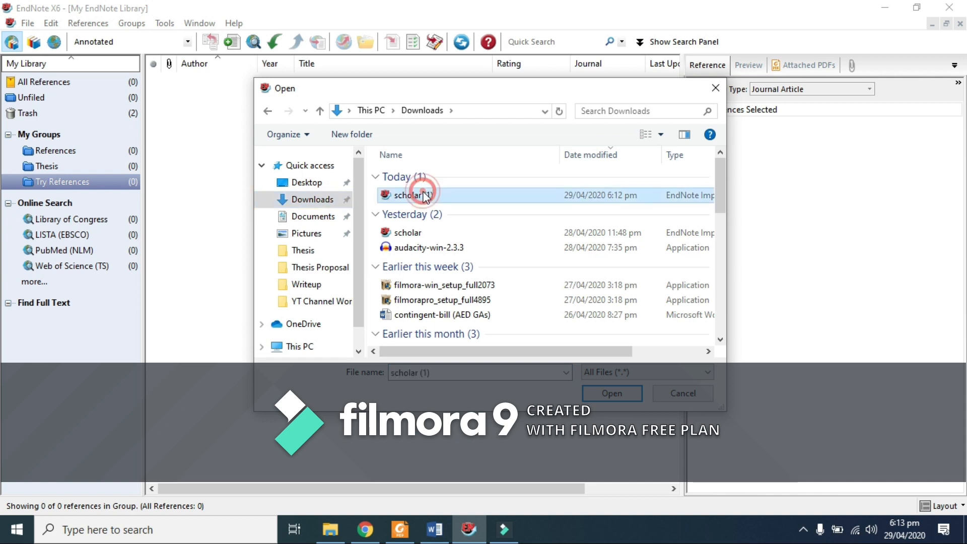
click(612, 394)
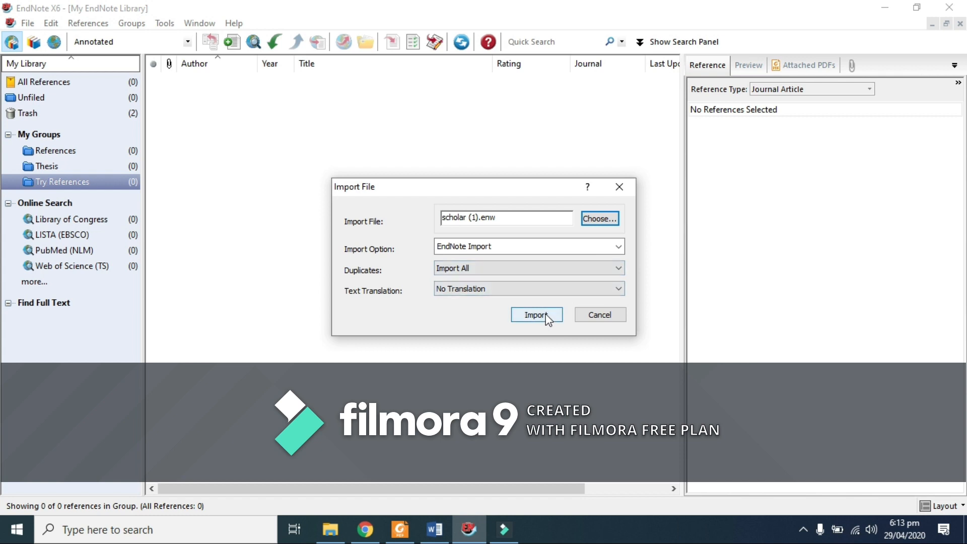
click(548, 318)
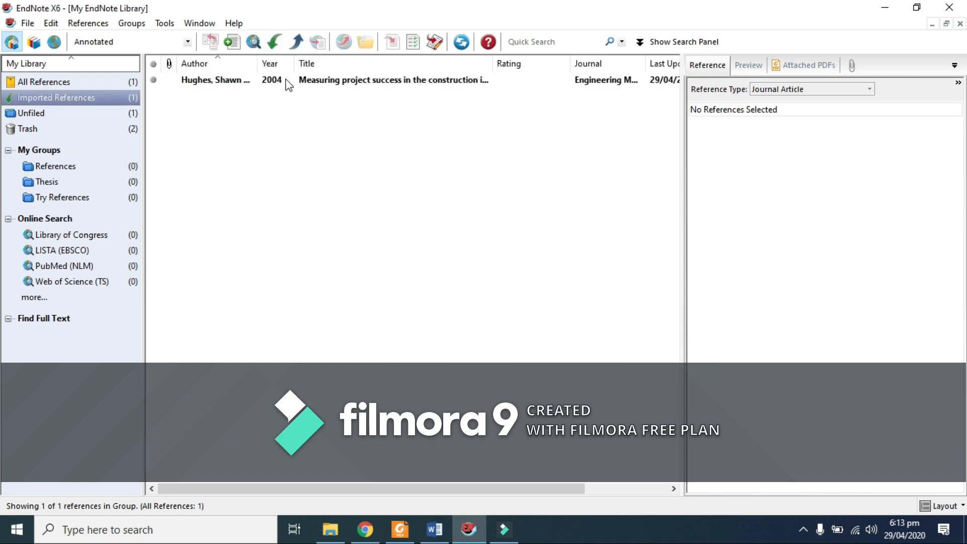
- Add the imported reference "Measuring project success in the construction industry" to the Try References group
click(281, 84)
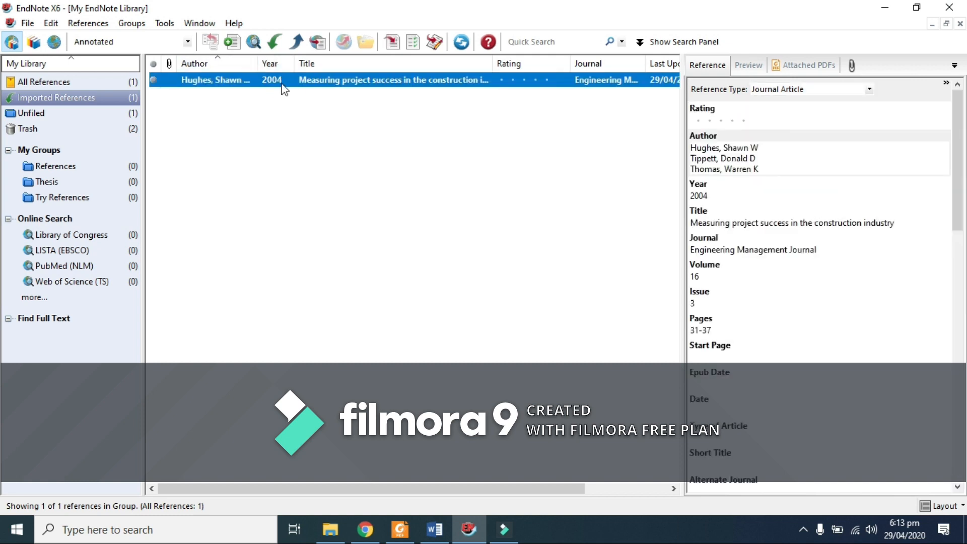
right_click(285, 89)
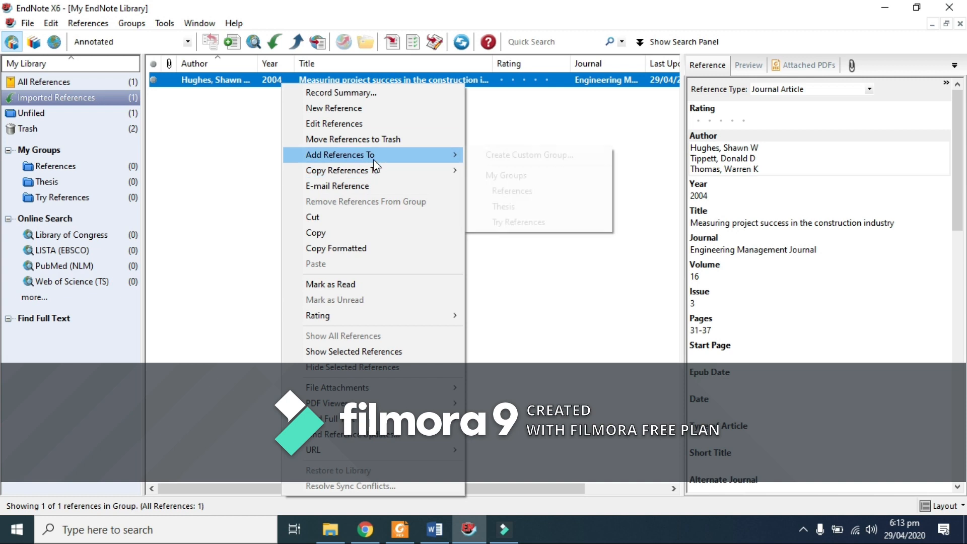
mouse_move(394, 161)
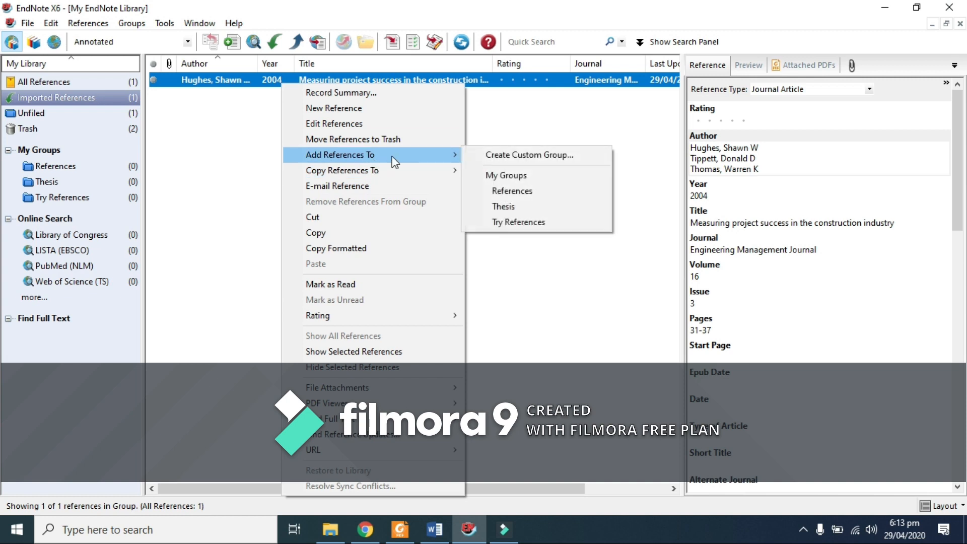
click(502, 221)
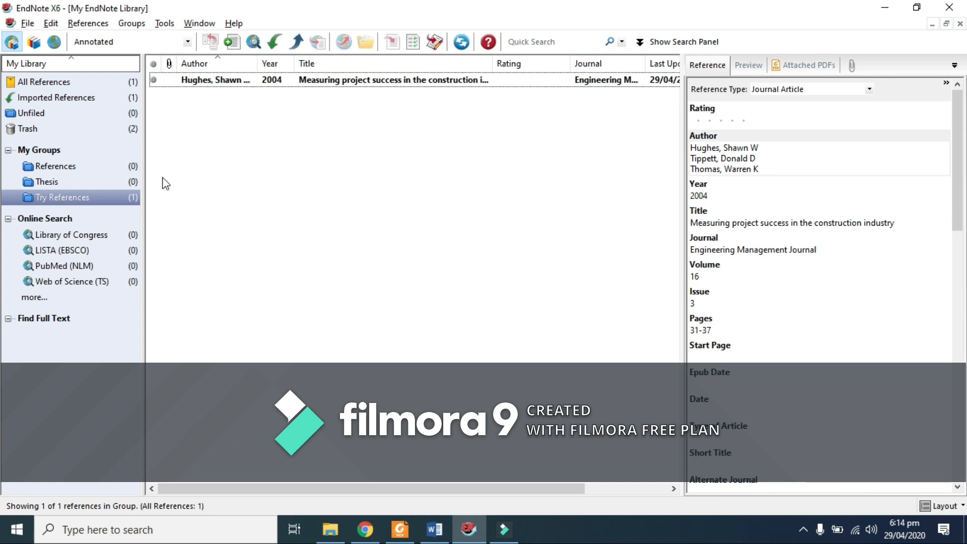
- Open the Try References group and insert its reference as a citation in the Word document after "delays and cost overruns"
click(100, 196)
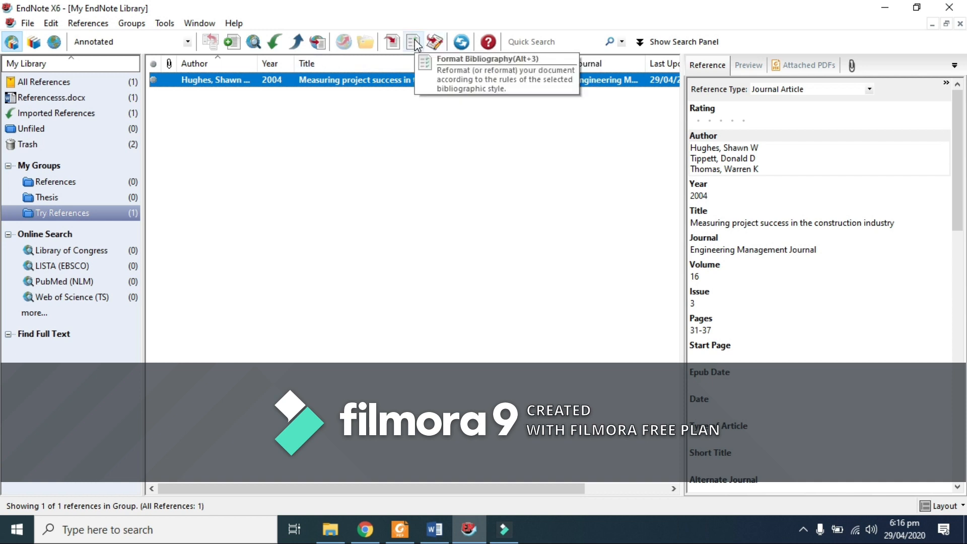
click(394, 43)
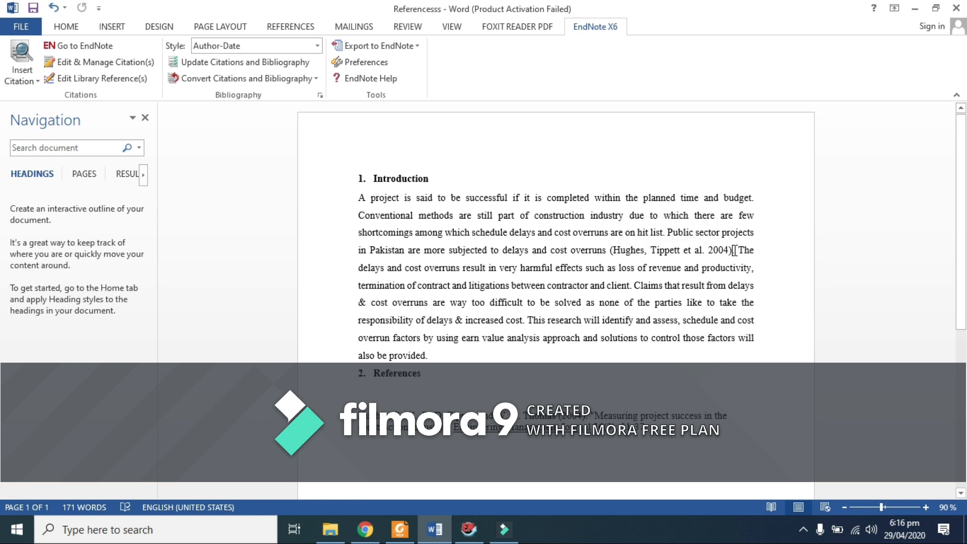
- Try the Annotated bibliography style in the Word document and set the style to Numbered
click(317, 47)
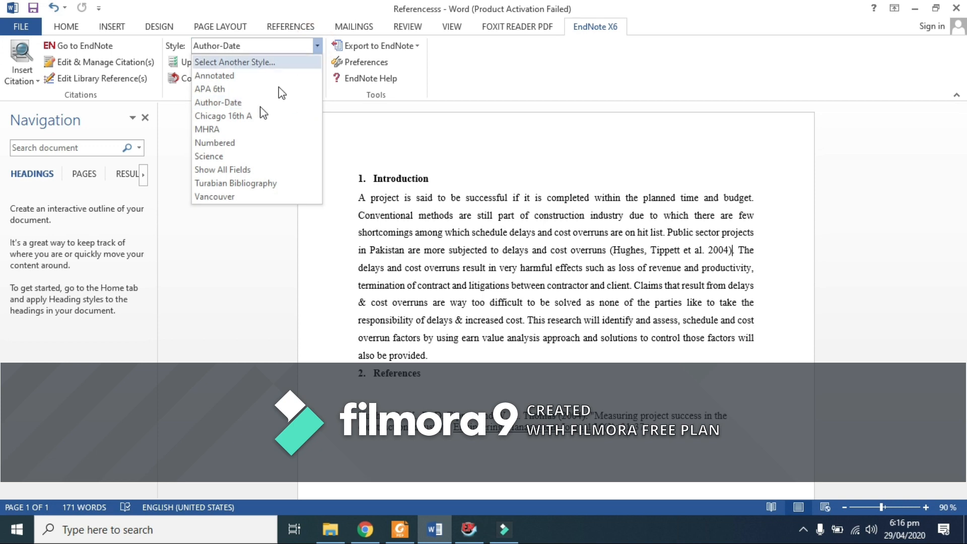
click(231, 77)
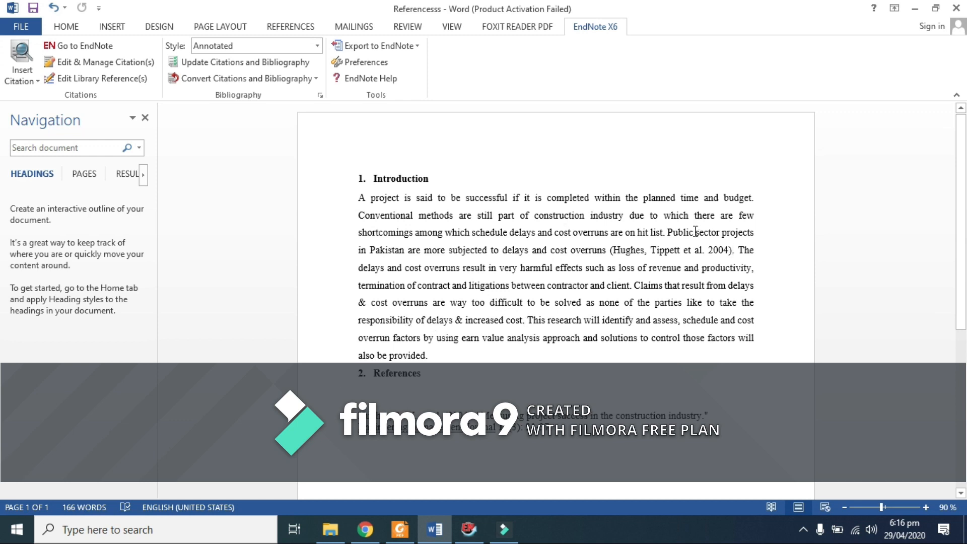
click(315, 46)
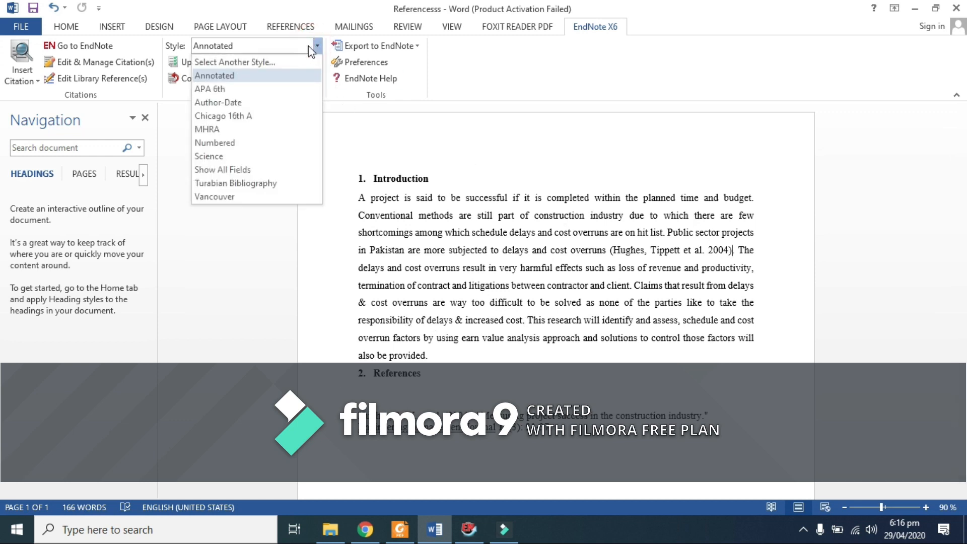
click(225, 143)
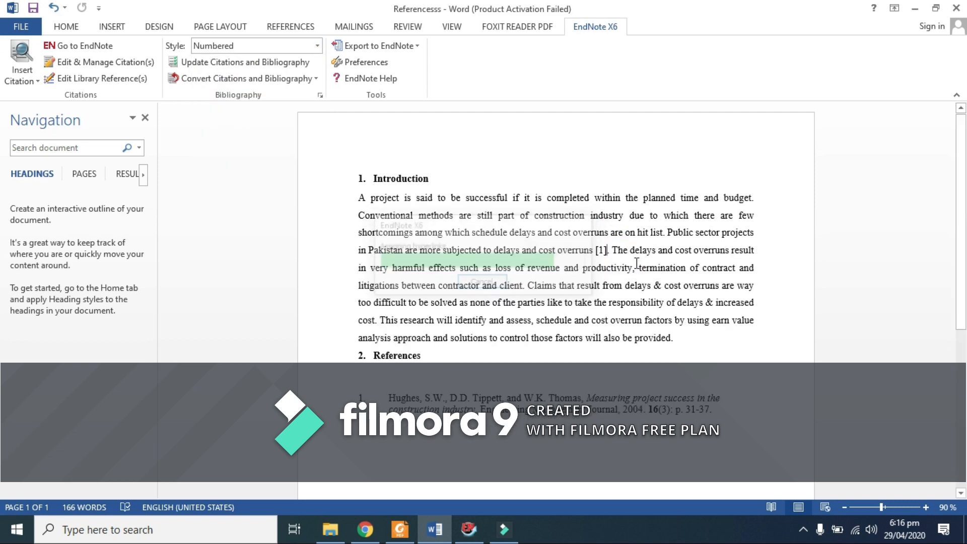
click(599, 250)
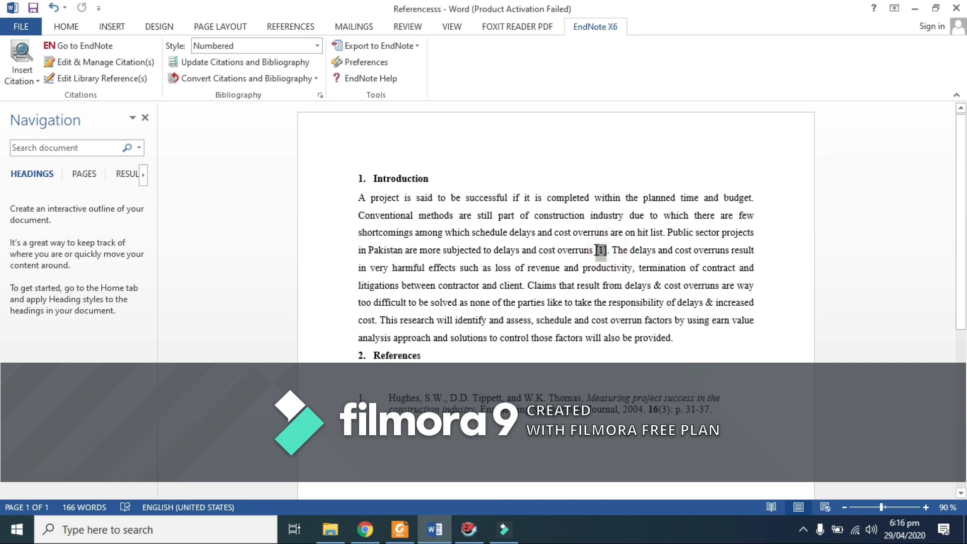
- Insert the same EndNote reference as a second citation after "litigations between contractor and client." in the Introduction paragraph
click(675, 304)
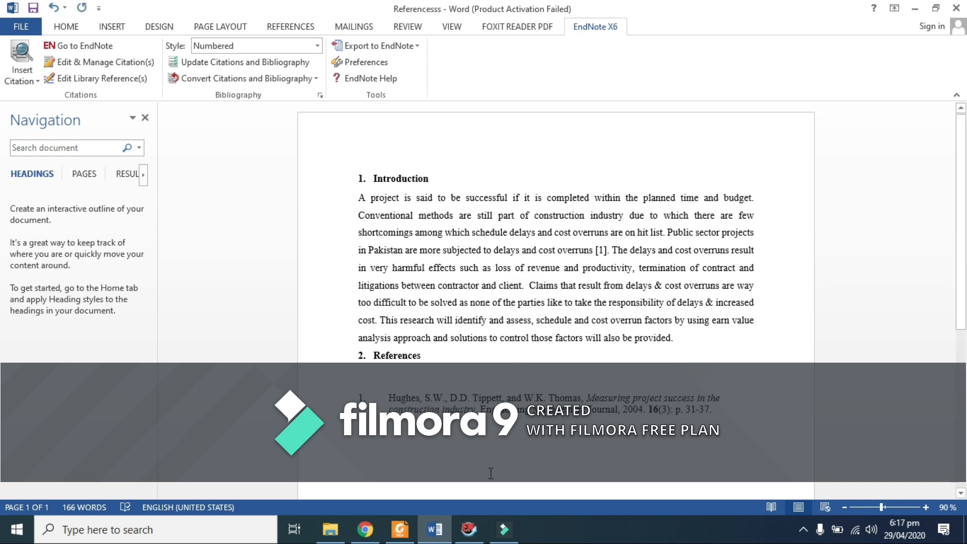
click(470, 531)
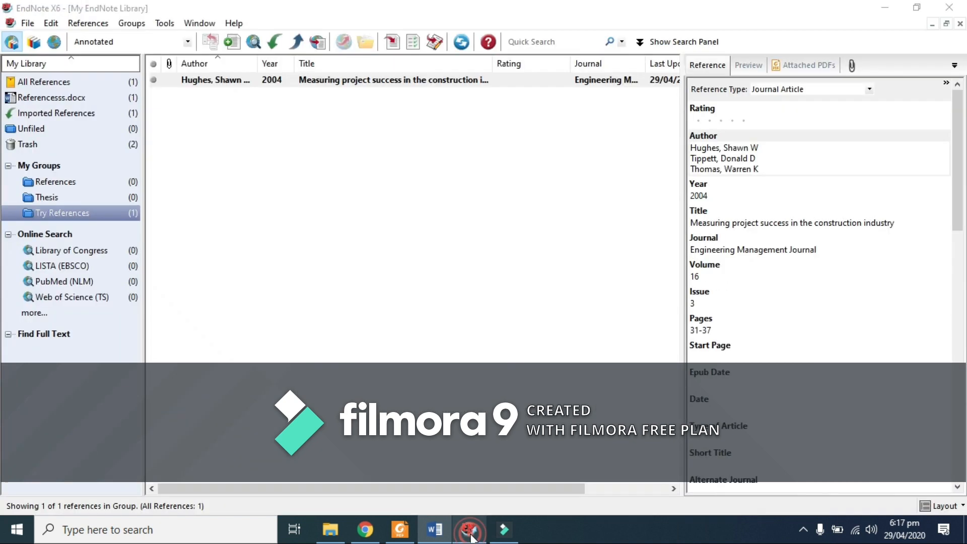
click(397, 42)
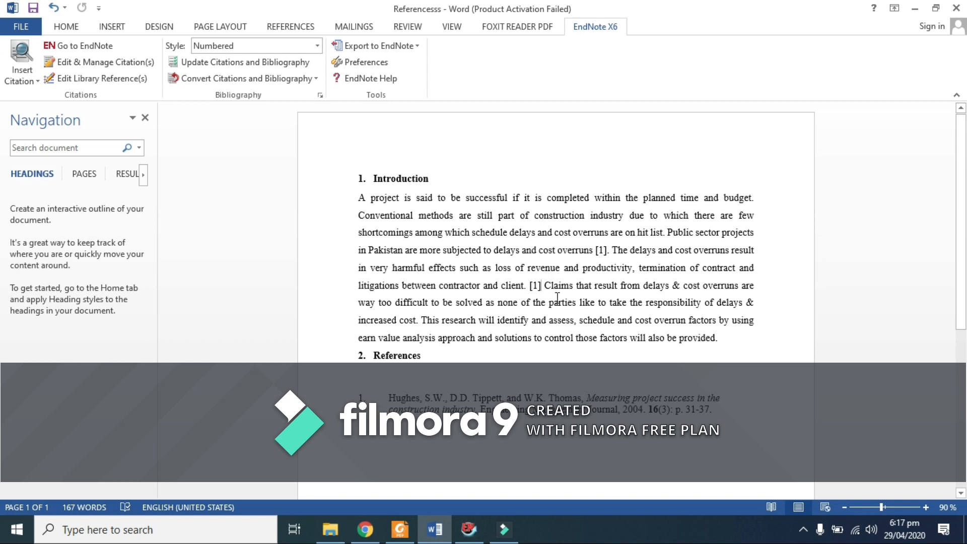
- Examine the second in-text citation and the matching entry under the References heading
click(541, 286)
double_click(530, 286)
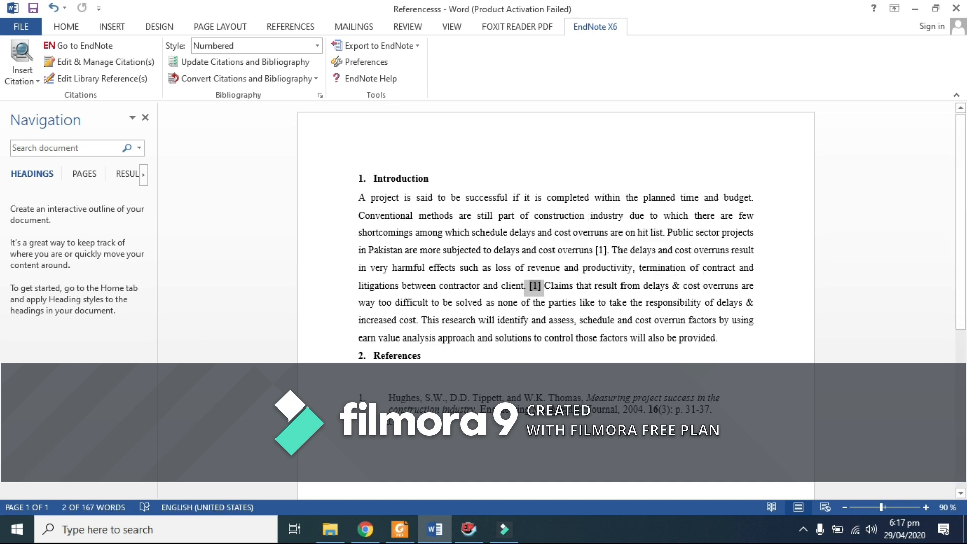
drag(598, 319, 633, 291)
click(686, 321)
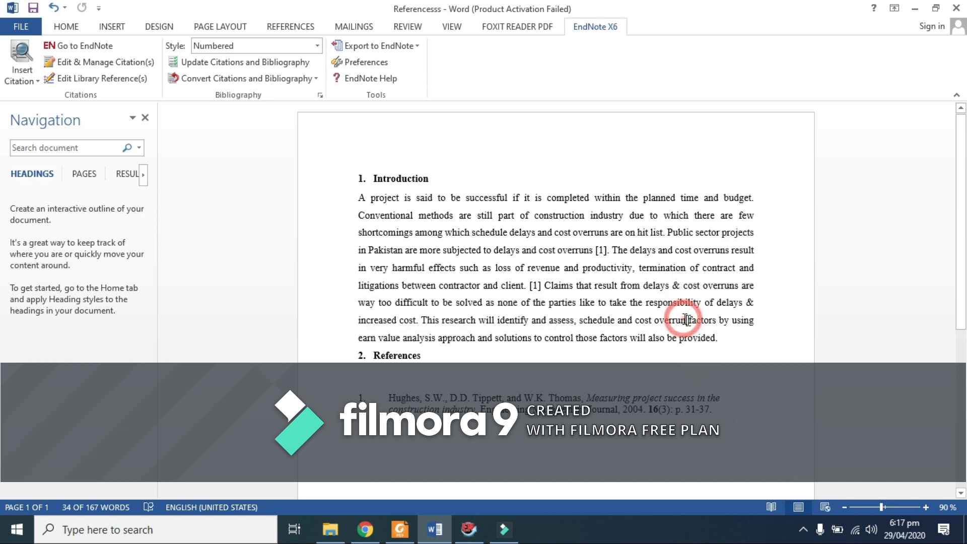
drag(719, 414, 727, 441)
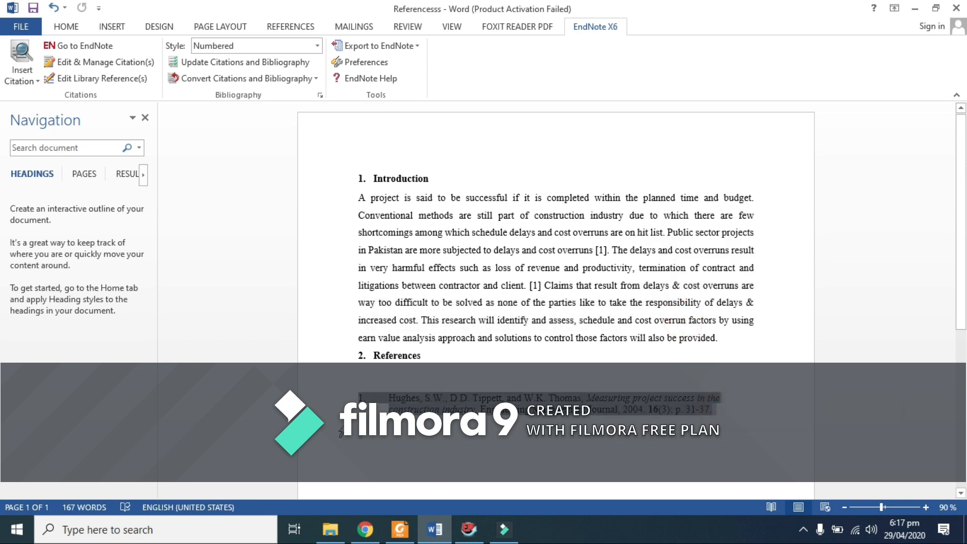